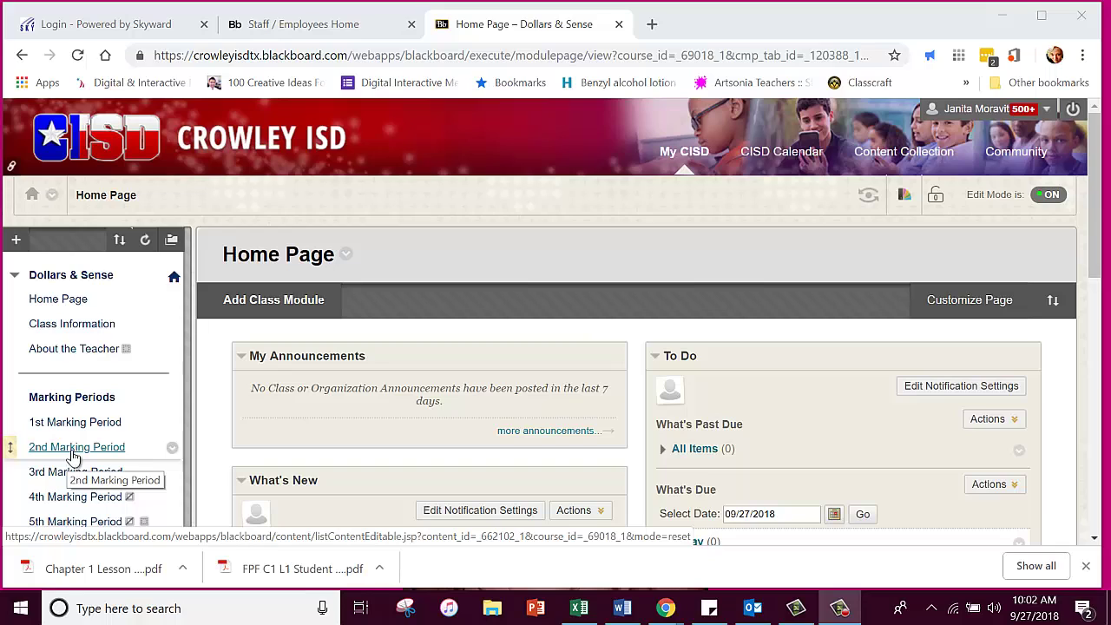
Open 2nd Marking Period in the course menu, then the FPF Chapter 1 folder
click(77, 451)
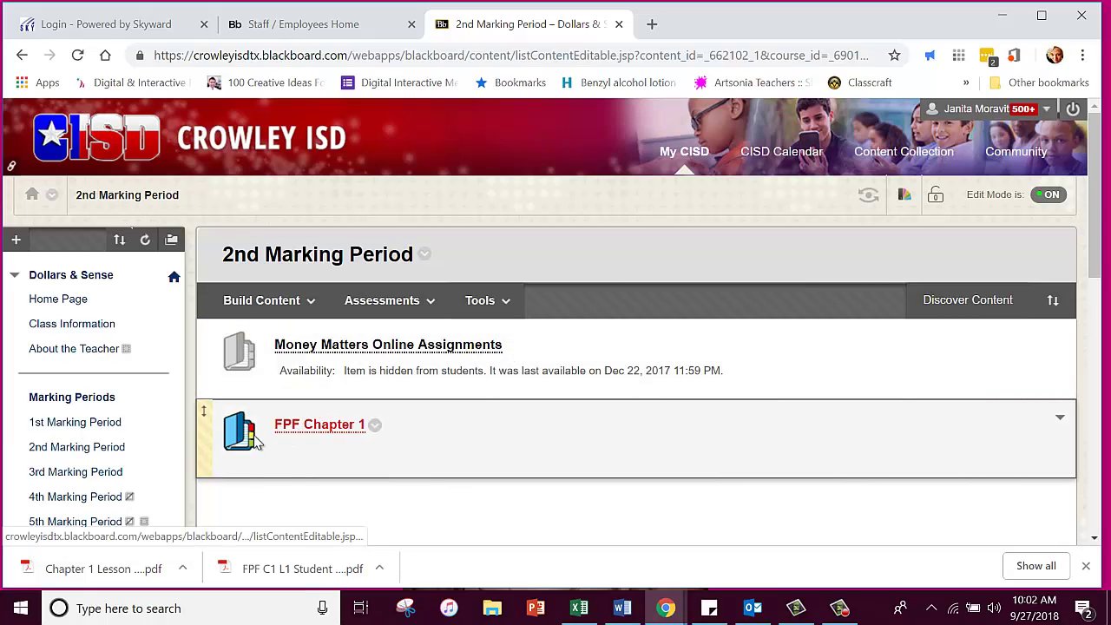
click(327, 429)
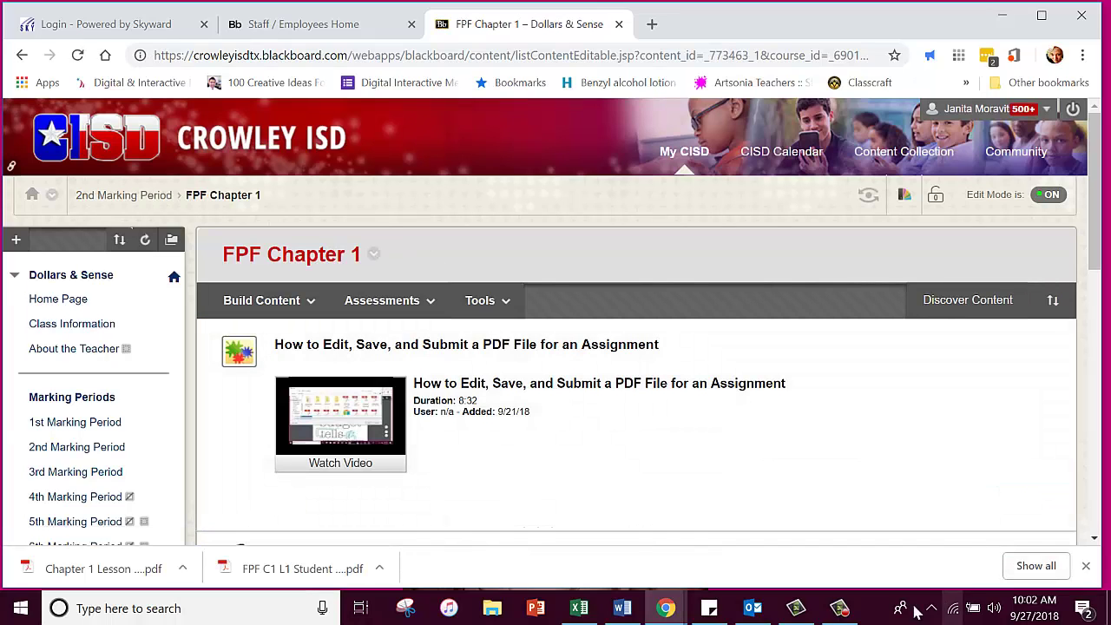
Scroll the FPF Chapter 1 page down to the Chapter 1 Videos item and its foundationsdigital.com link
click(839, 608)
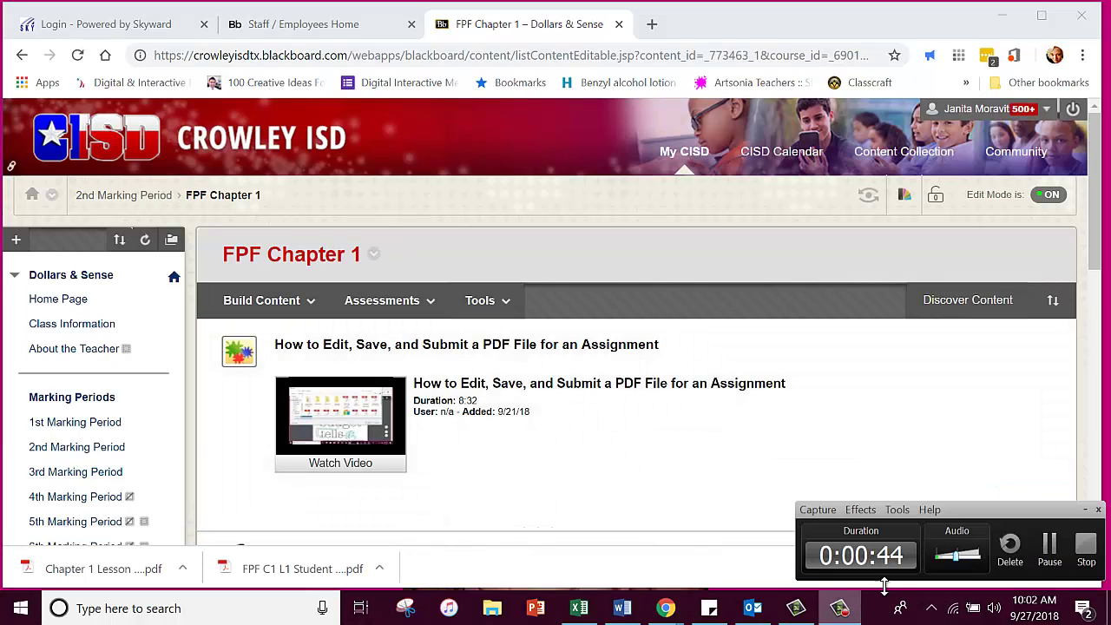
click(1042, 533)
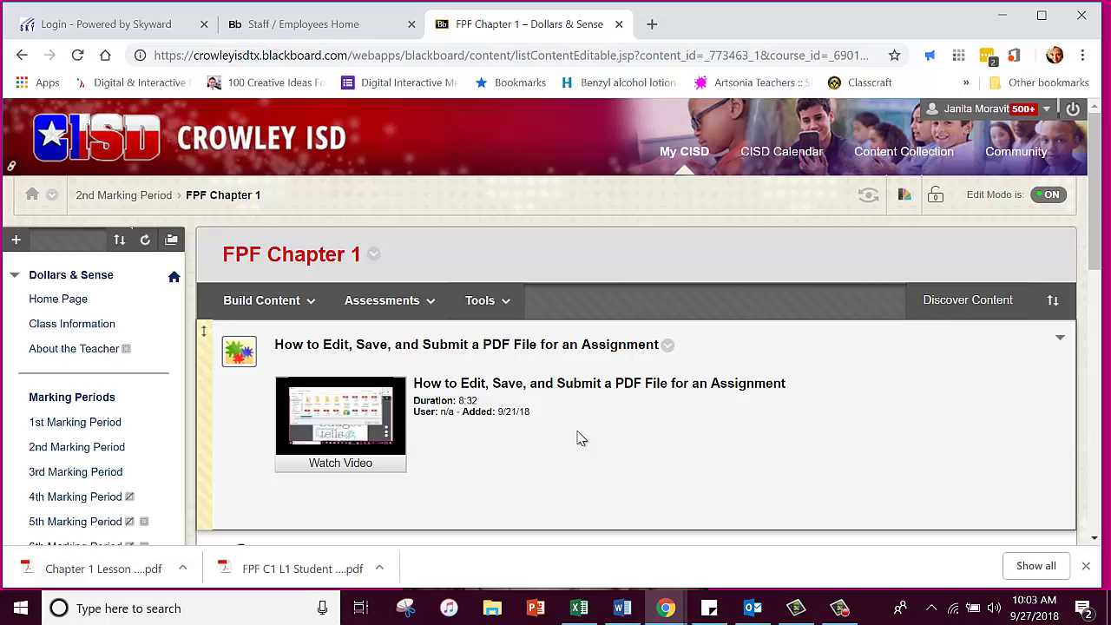
scroll(530, 417, down, 2)
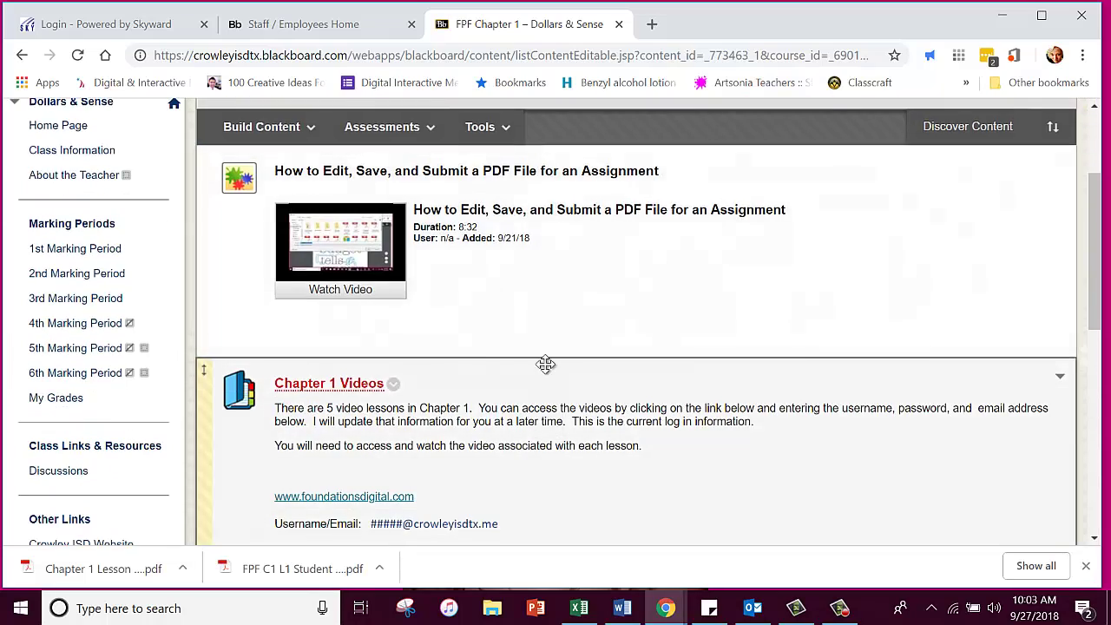
scroll(559, 278, down, 5)
scroll(556, 278, up, 3)
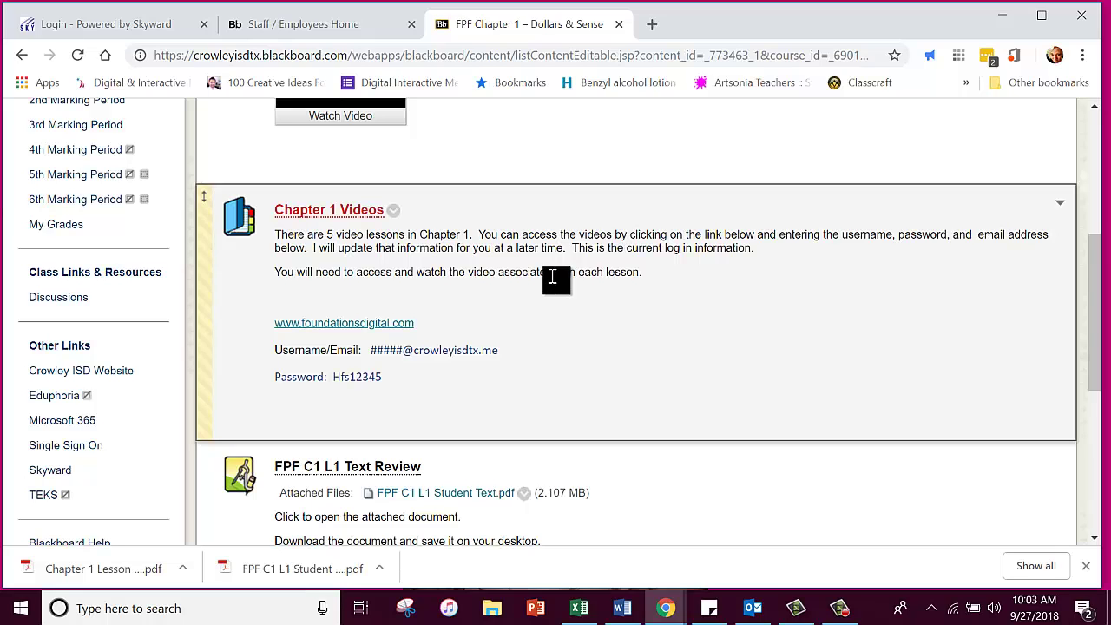
scroll(337, 289, down, 1)
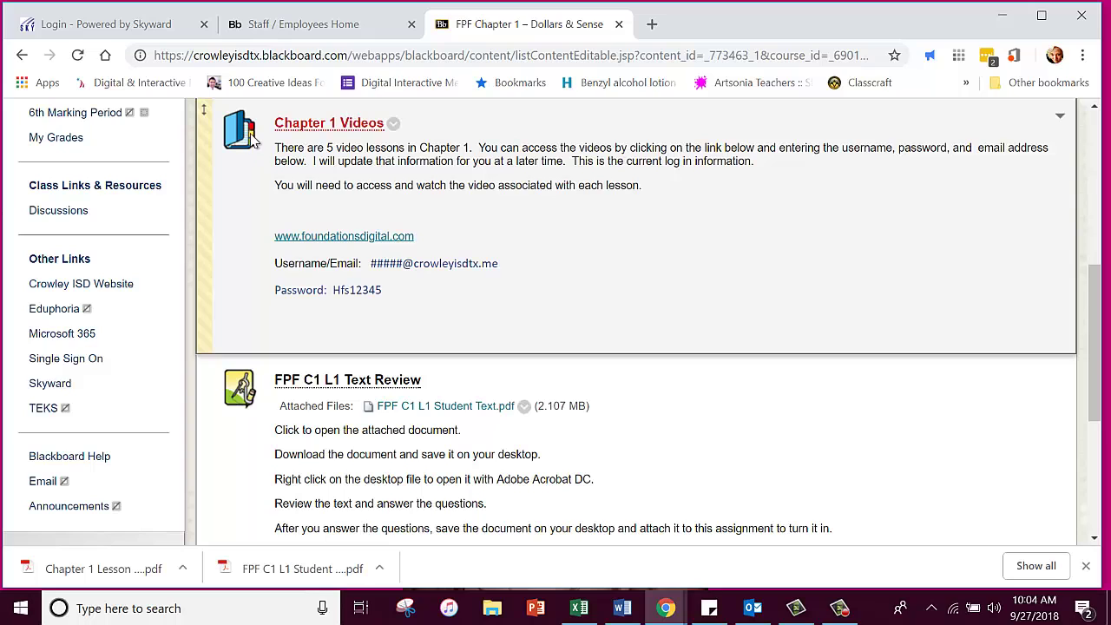
click(333, 127)
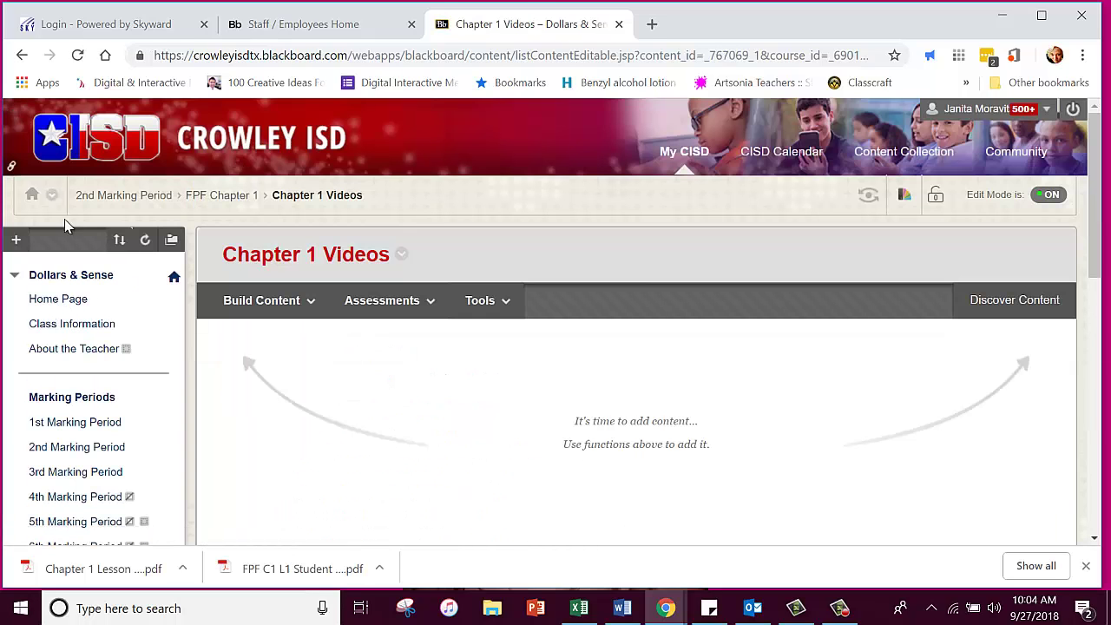
click(84, 448)
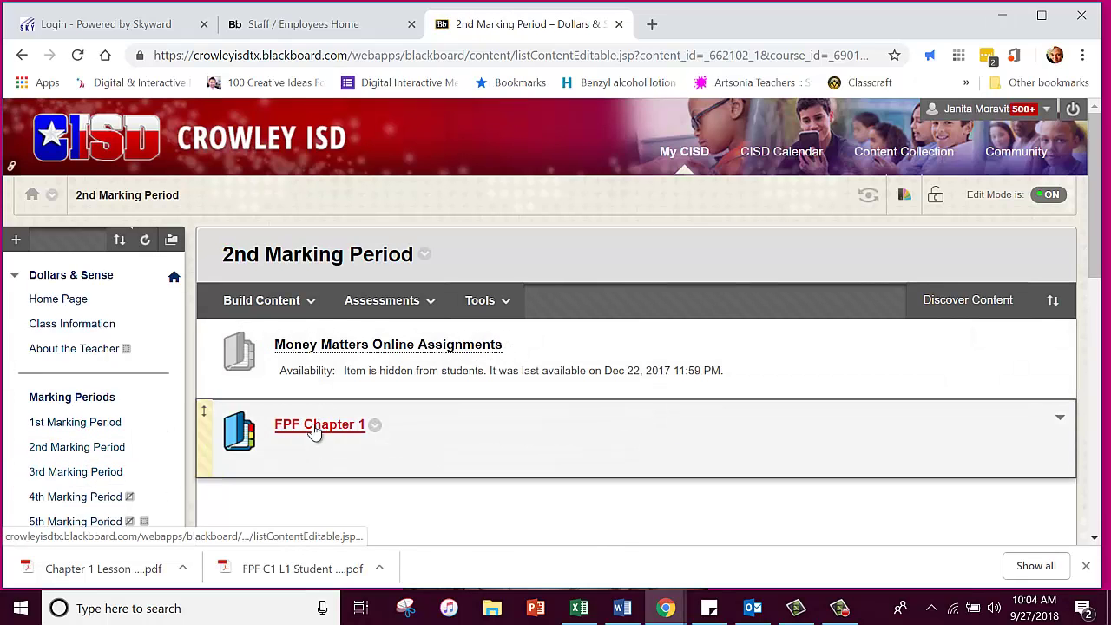
click(316, 426)
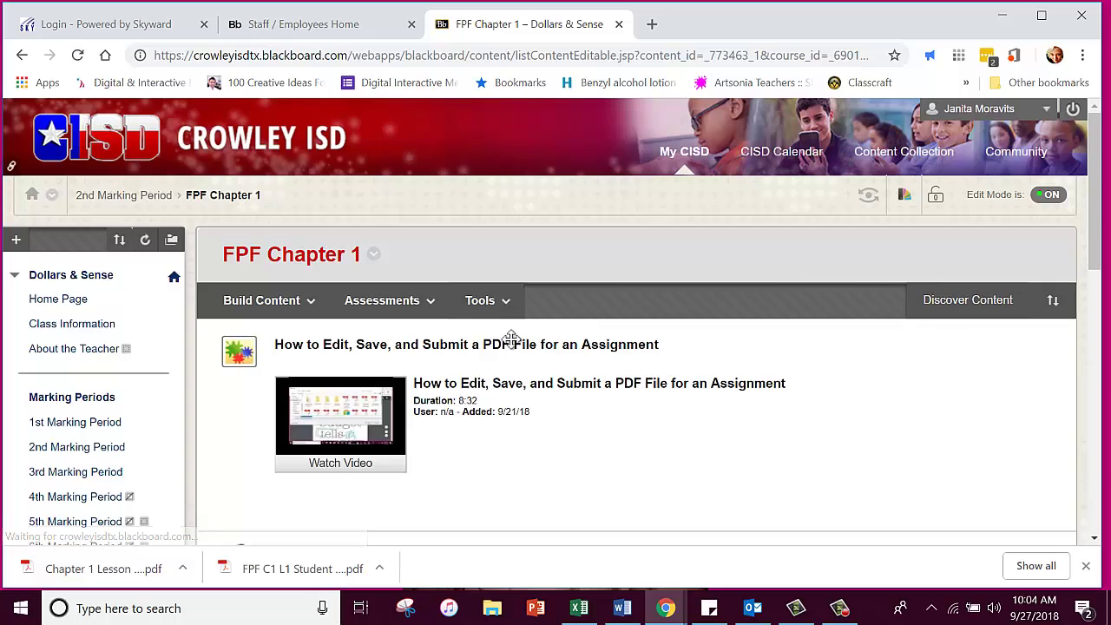
scroll(519, 345, down, 4)
scroll(278, 412, down, 1)
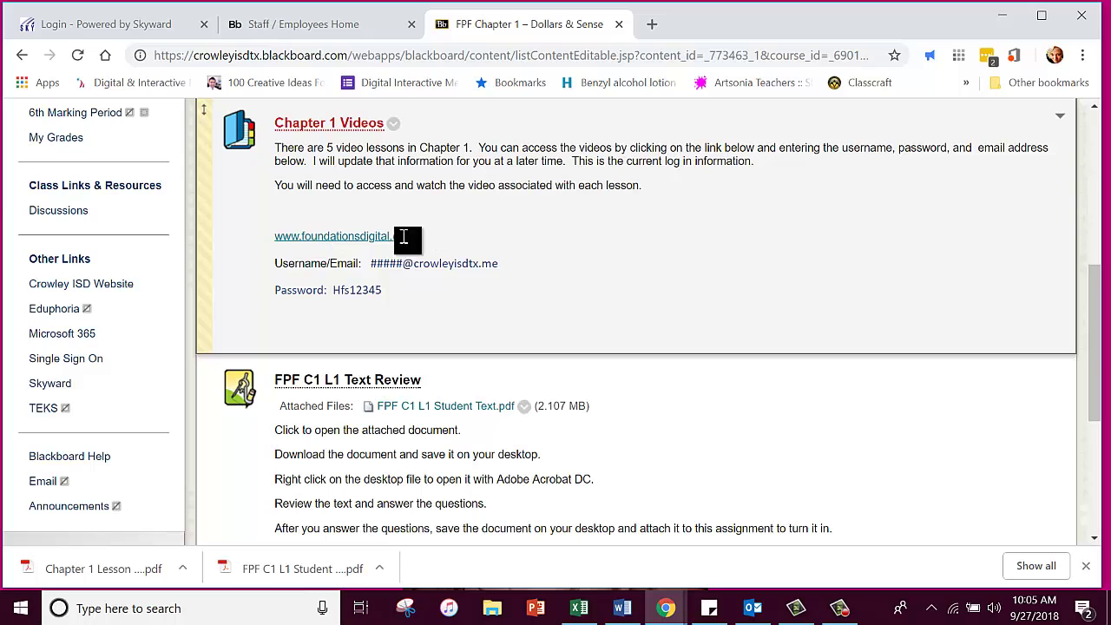
click(345, 242)
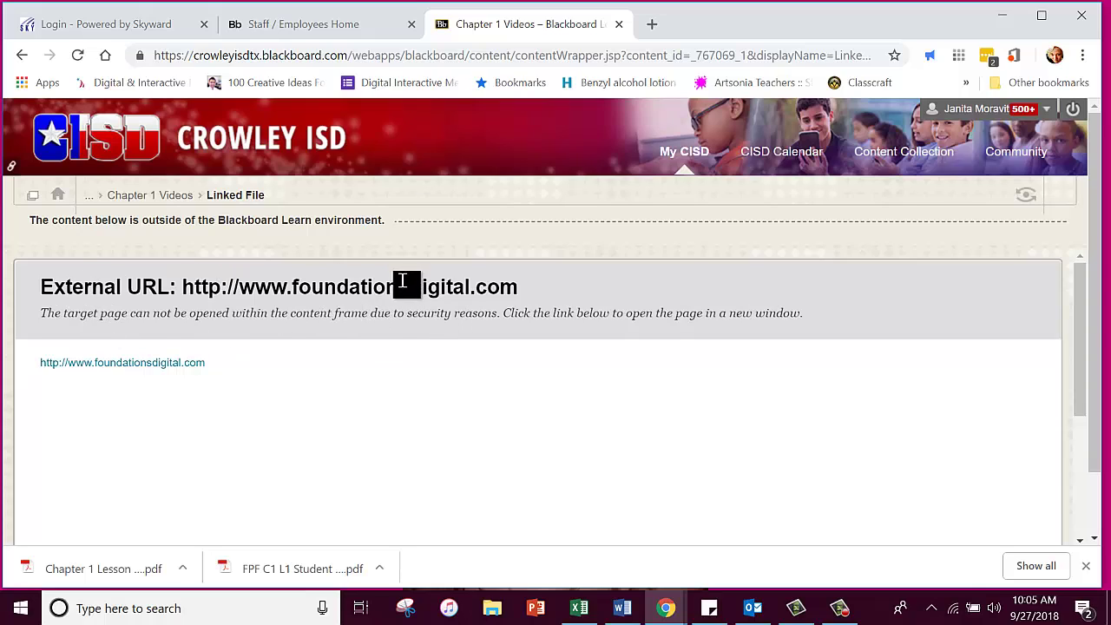
click(122, 365)
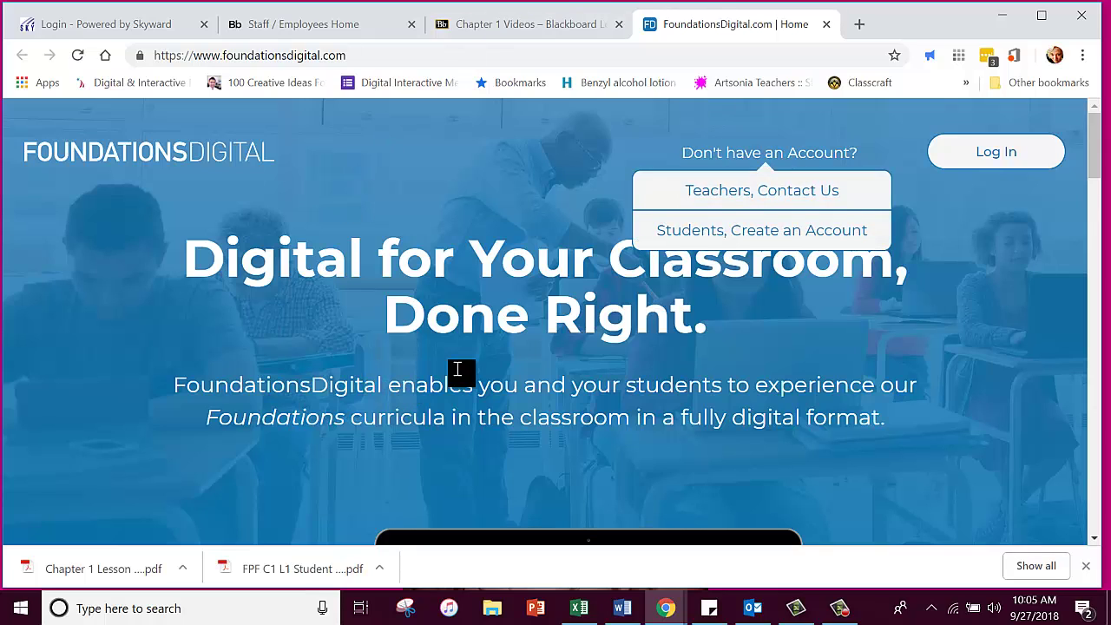
Log out of the teacher account through the FoundationsDigital account menu
click(998, 154)
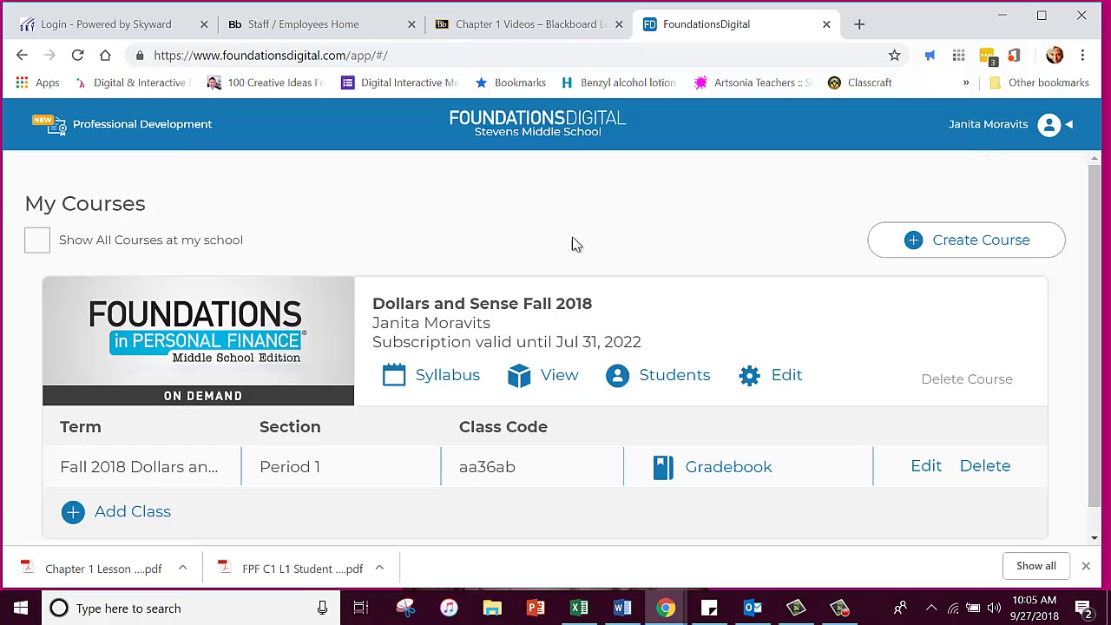
click(1070, 127)
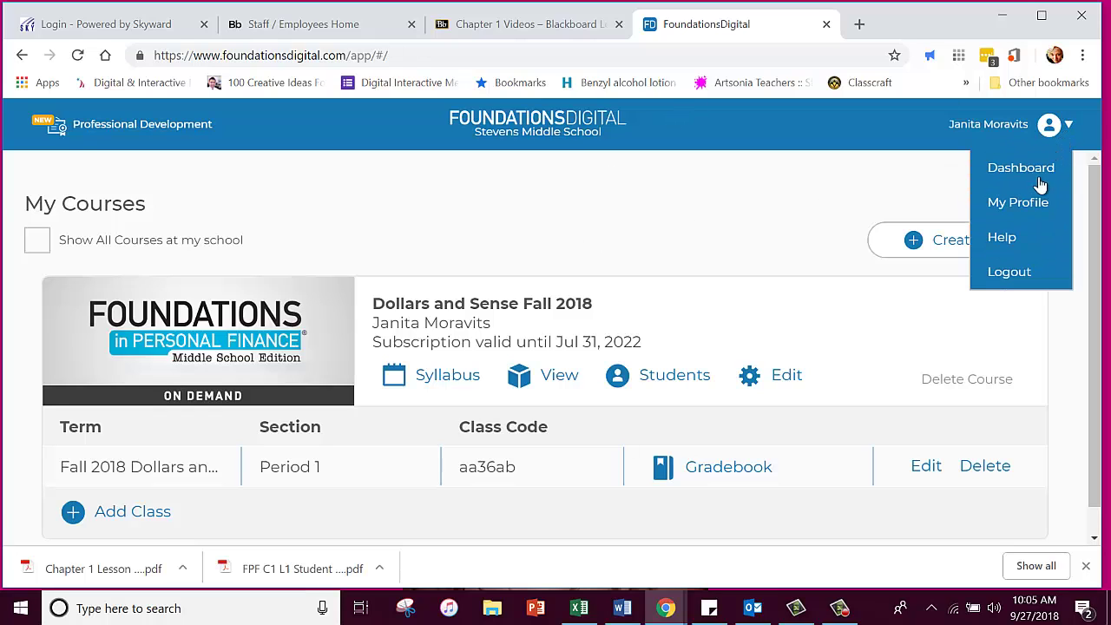
click(1010, 272)
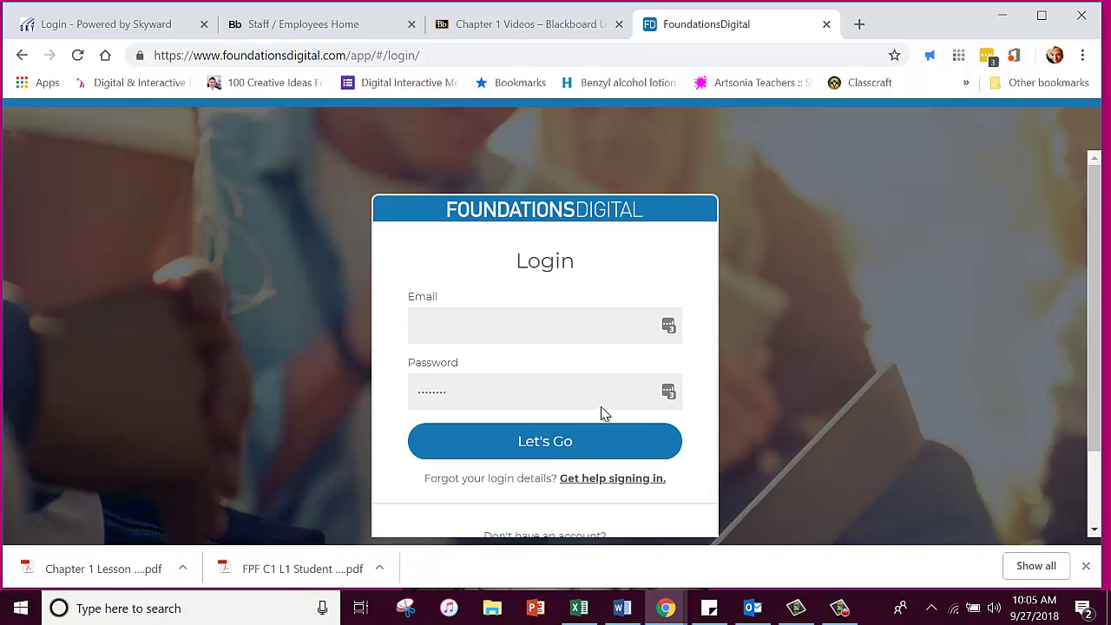
Enter the student's email and password in the Login form
click(435, 321)
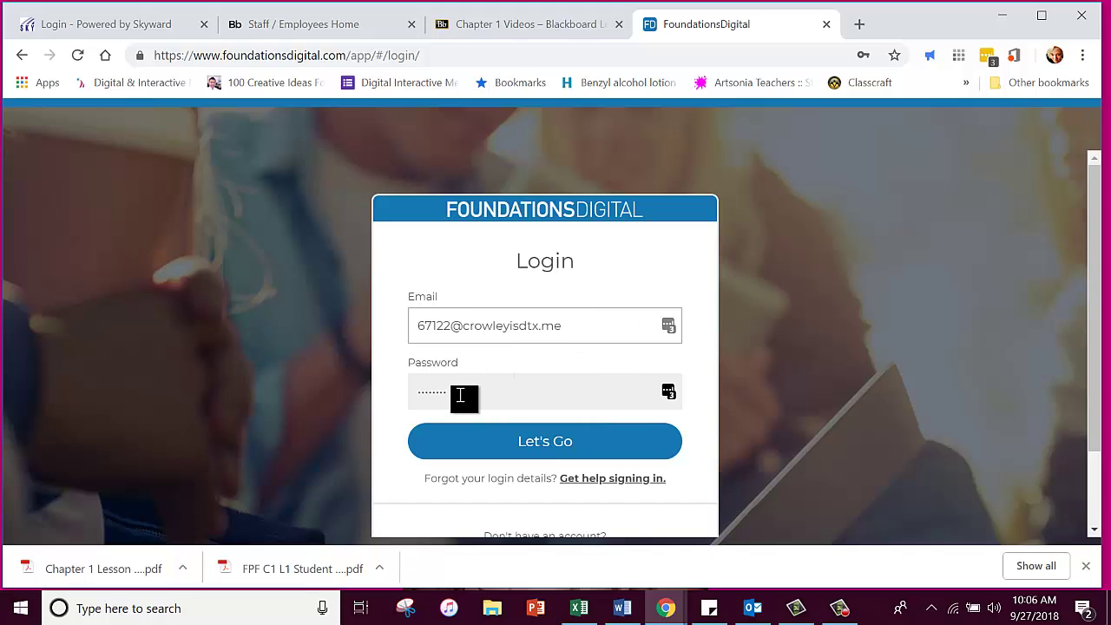
double_click(422, 397)
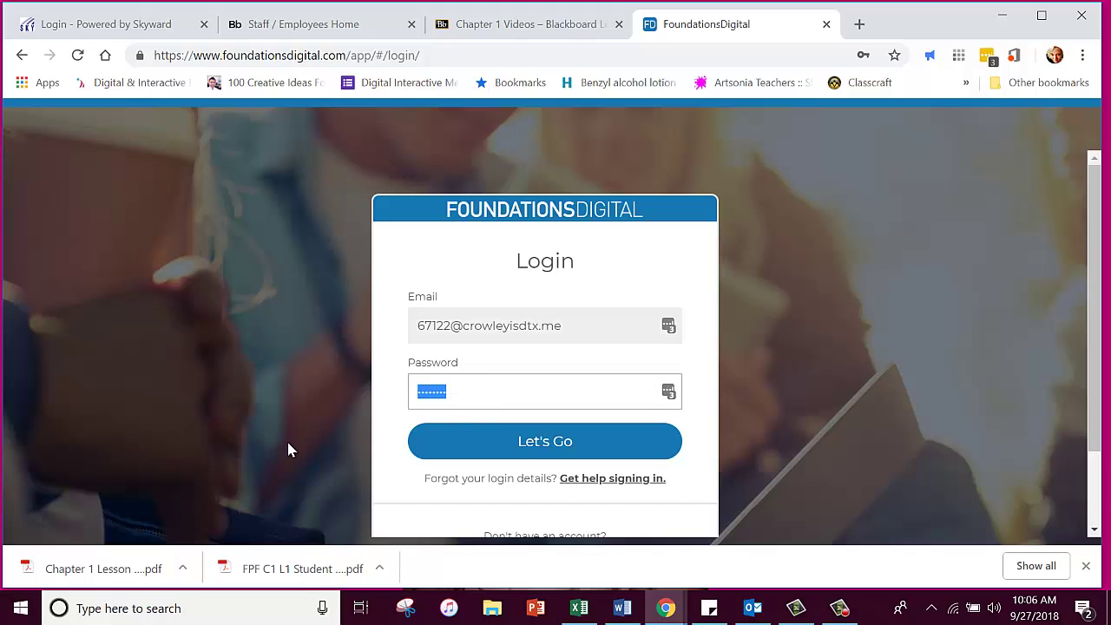
text(p)
Log in as the student, decline the password-saving prompts, and choose Join Course
click(486, 445)
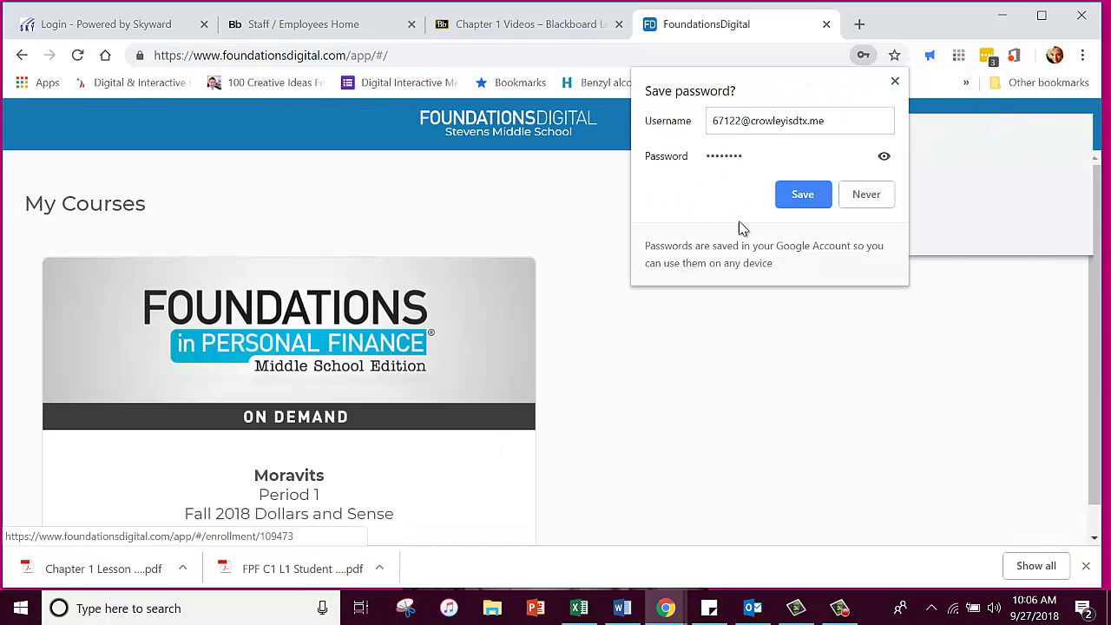
click(605, 181)
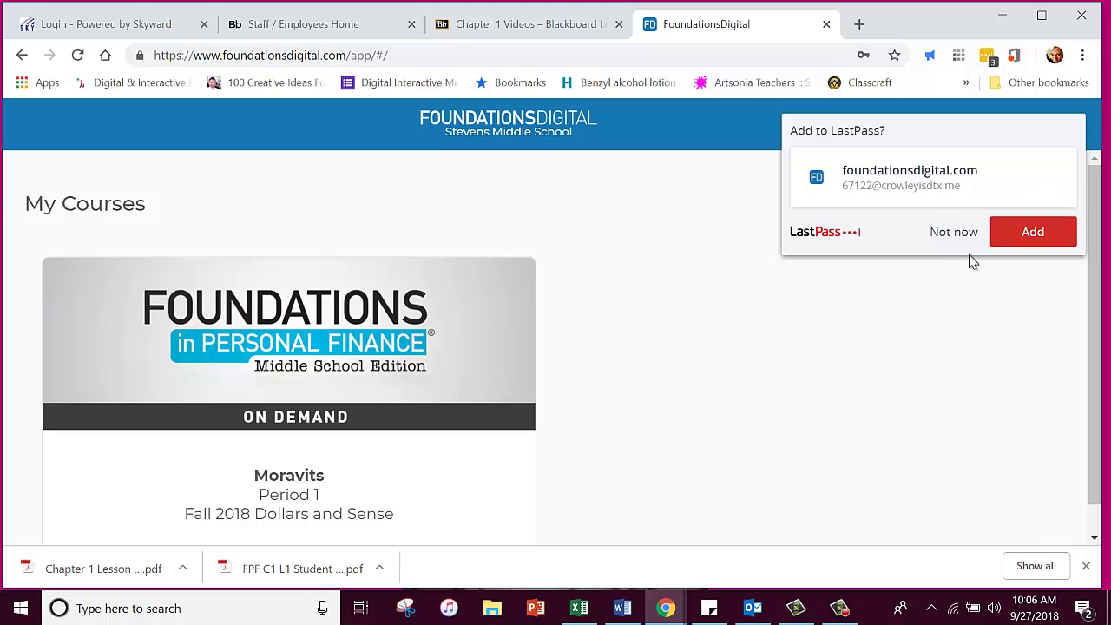
click(942, 235)
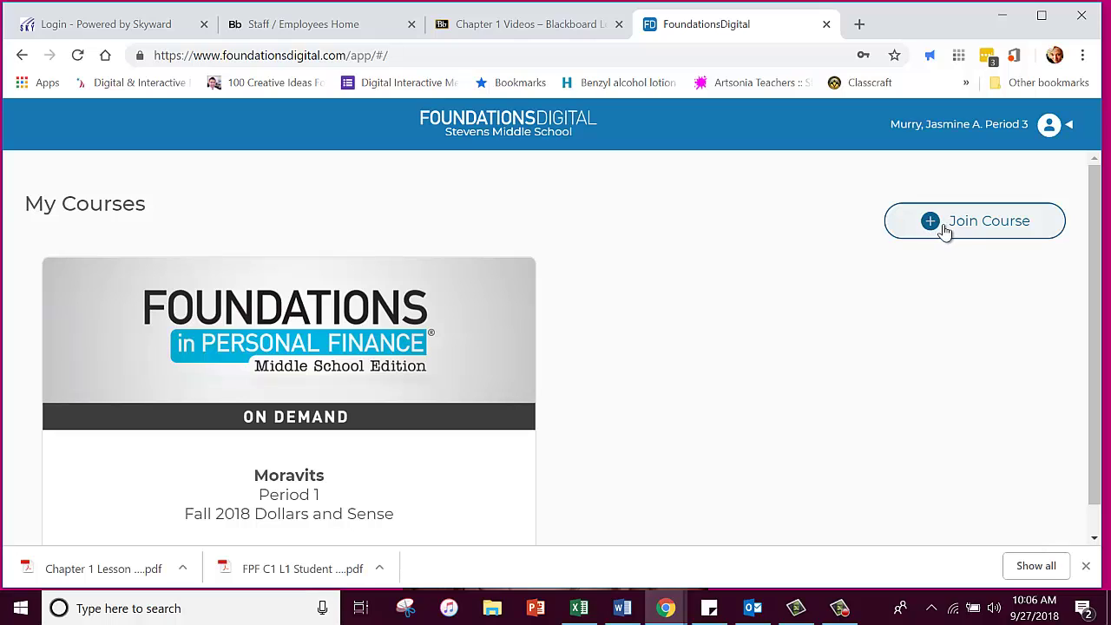
click(973, 227)
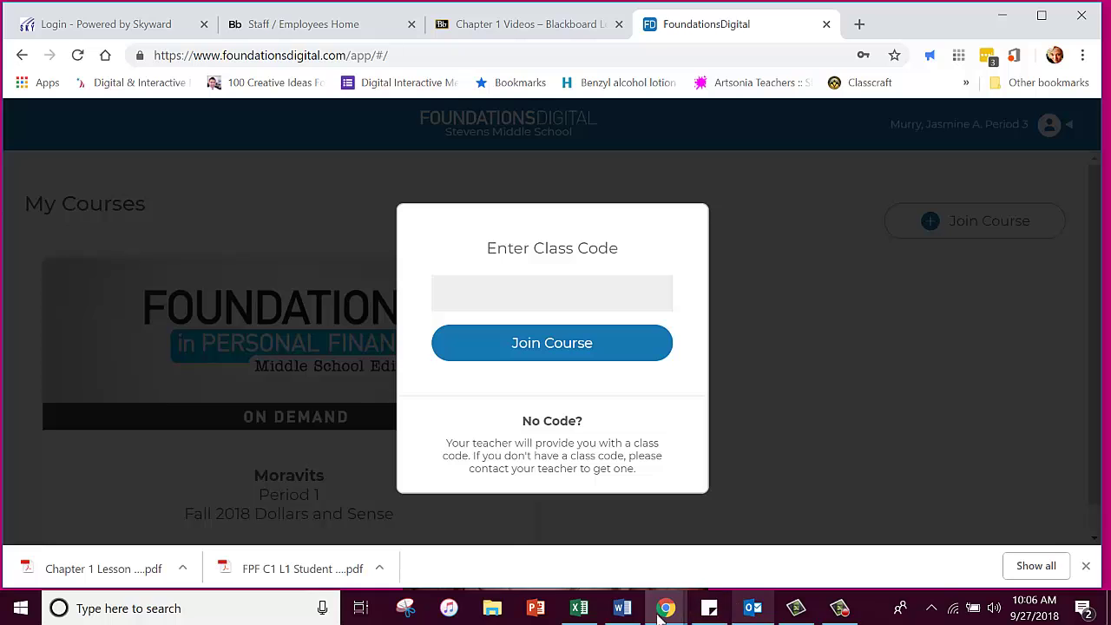
Check the class code in the Word document, then enter and submit it in the Enter Class Code field
click(622, 610)
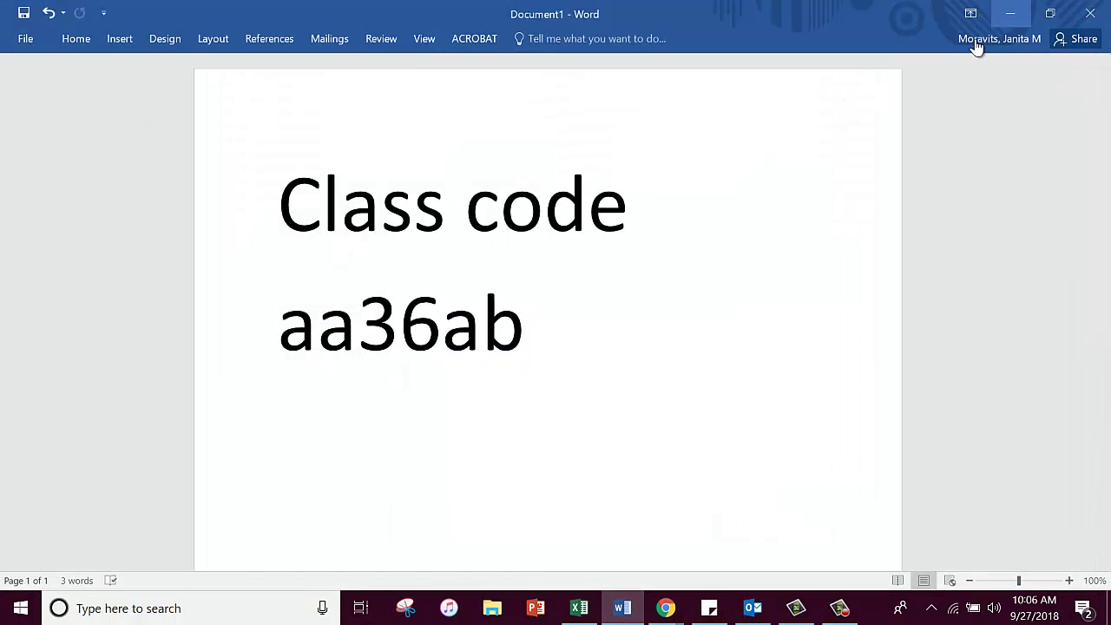
click(1011, 15)
click(558, 294)
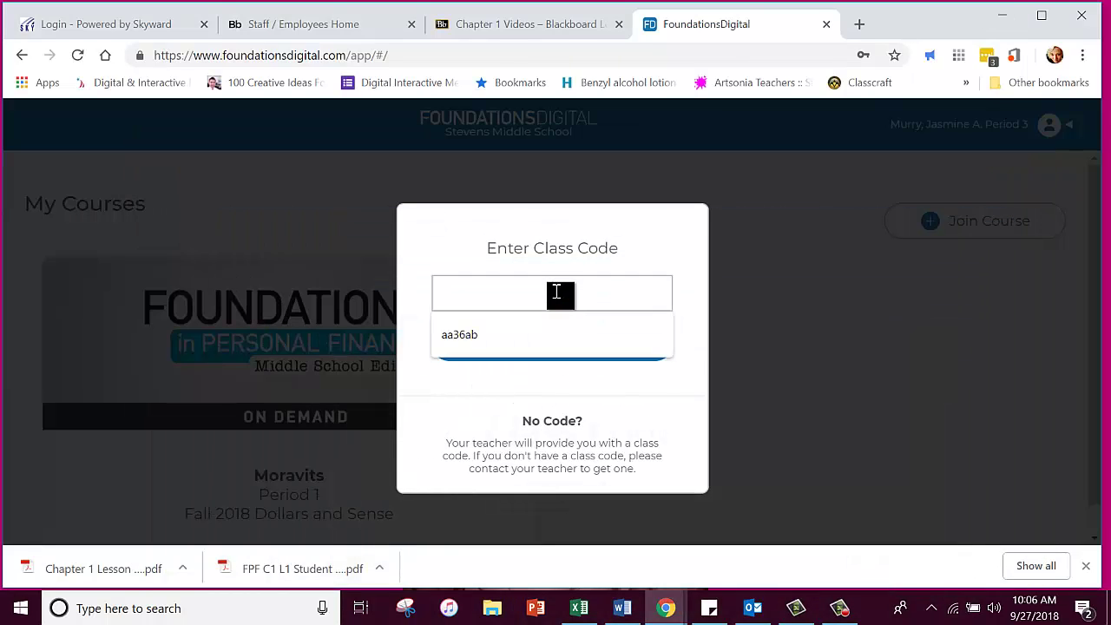
click(454, 343)
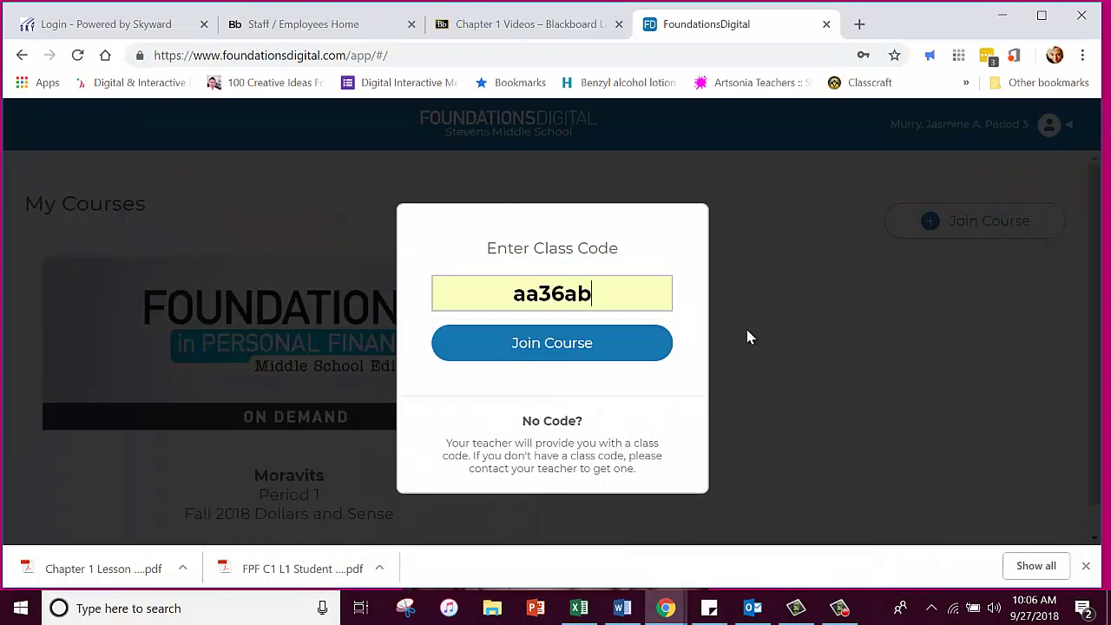
click(587, 352)
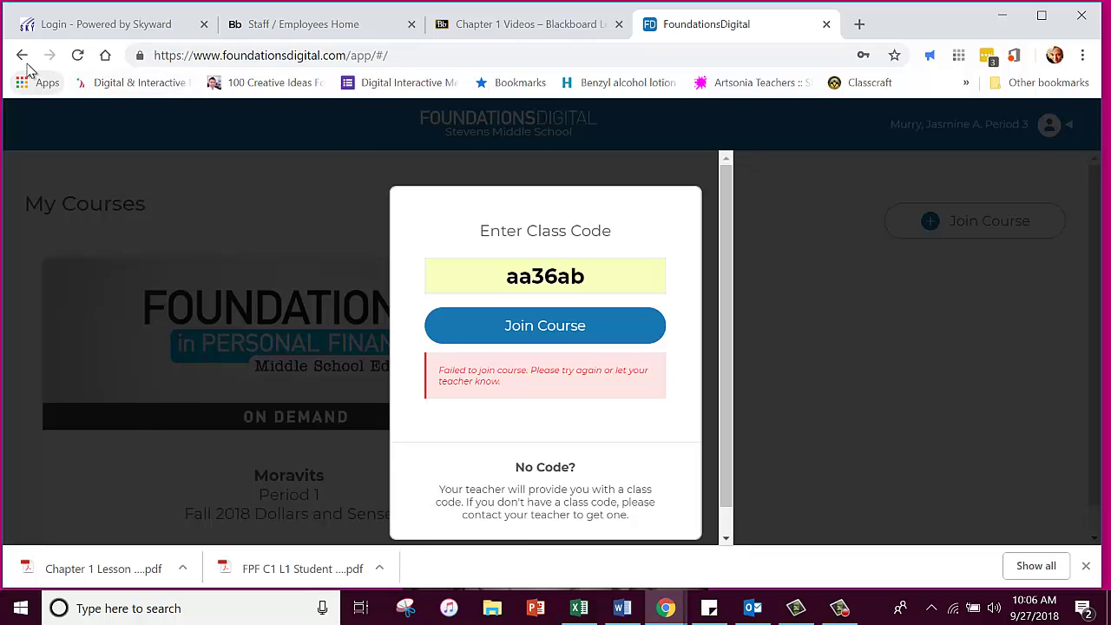
Reload the page, open the Fall 2018 Dollars and Sense course, and scroll its Course Modules list
click(77, 55)
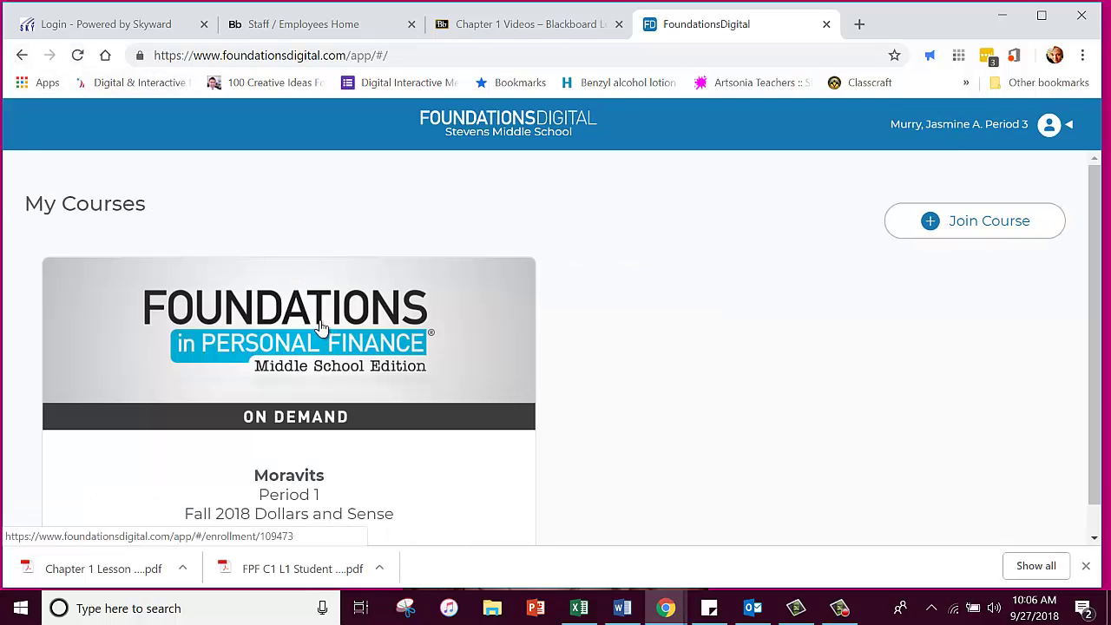
scroll(266, 352, down, 1)
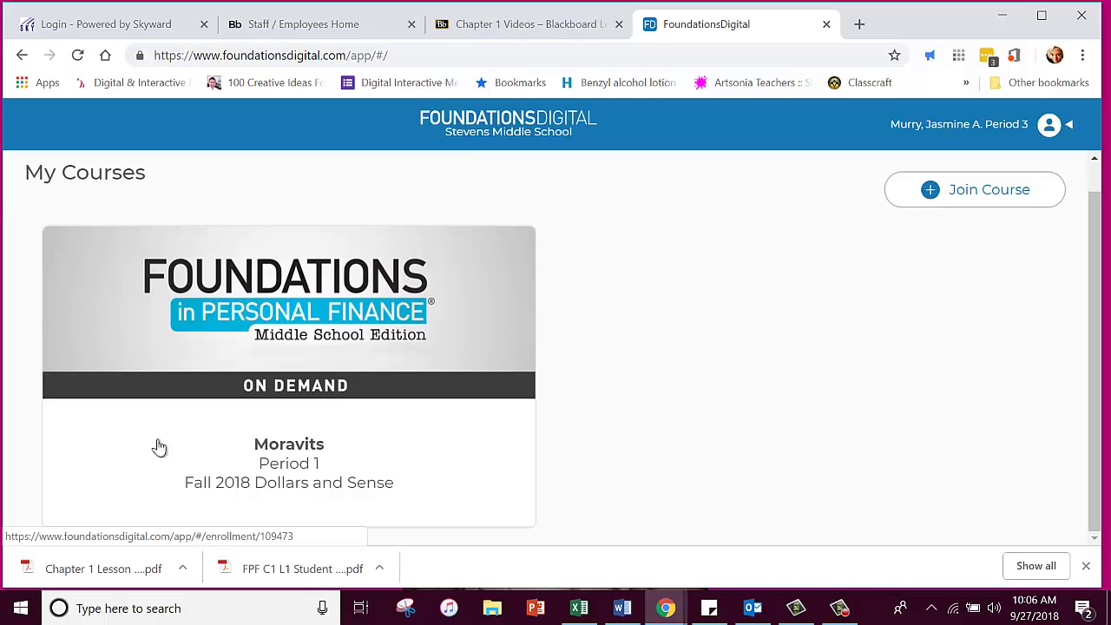
click(293, 467)
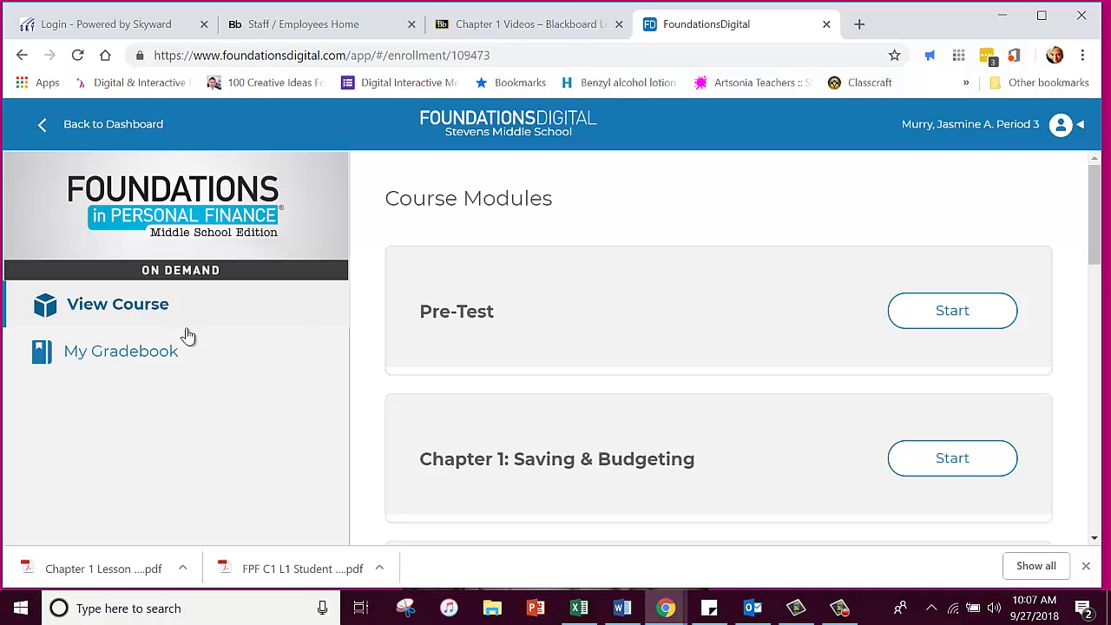
scroll(853, 328, down, 6)
scroll(849, 322, down, 6)
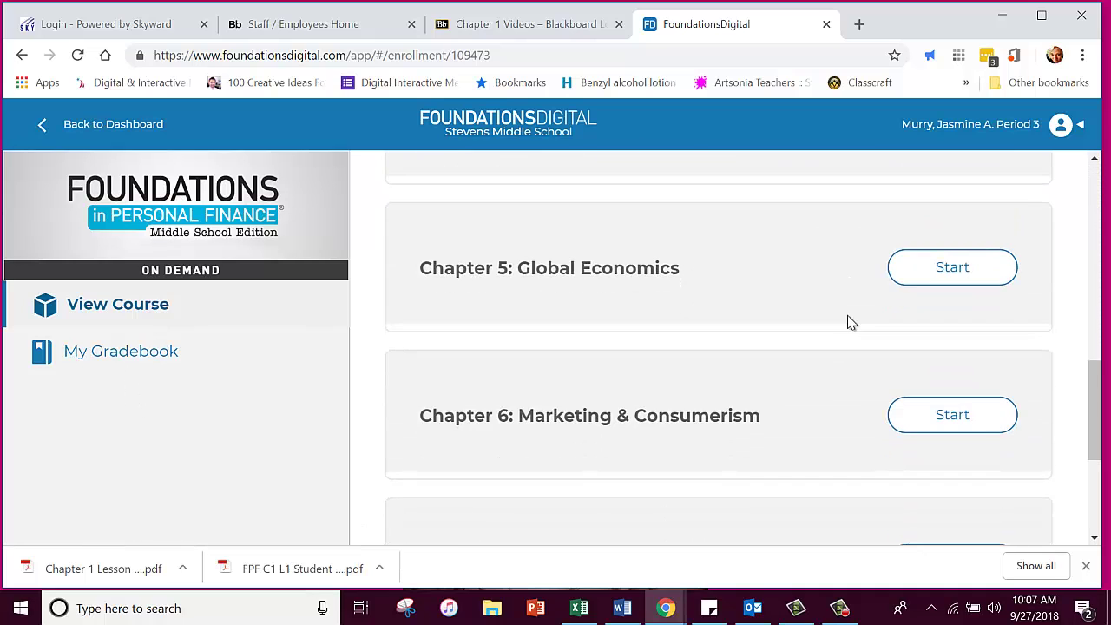
scroll(762, 427, up, 12)
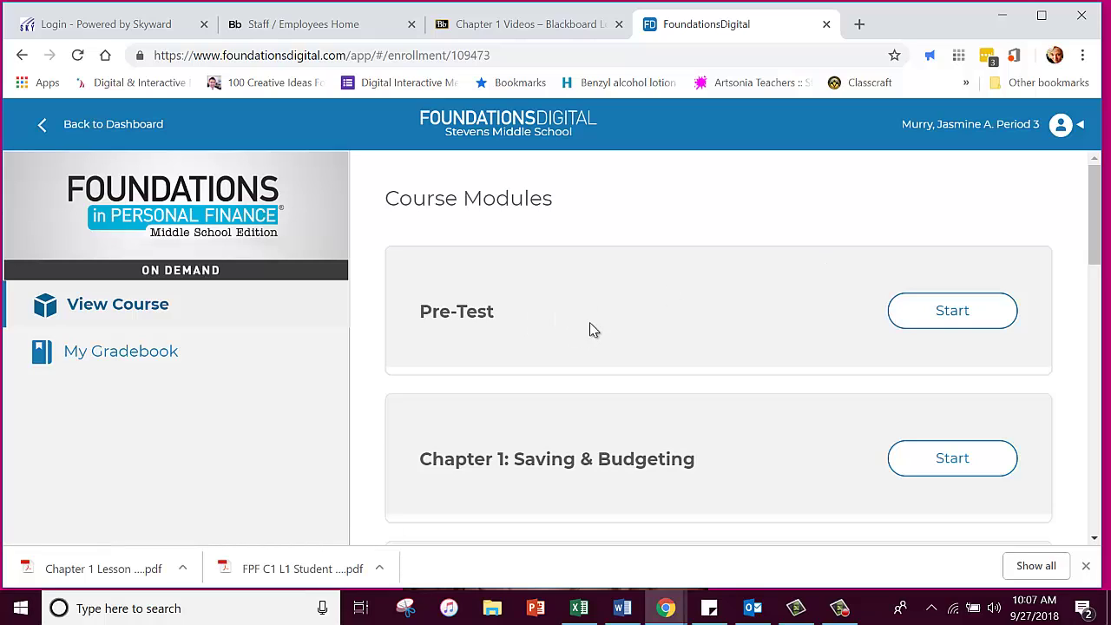
scroll(570, 304, down, 2)
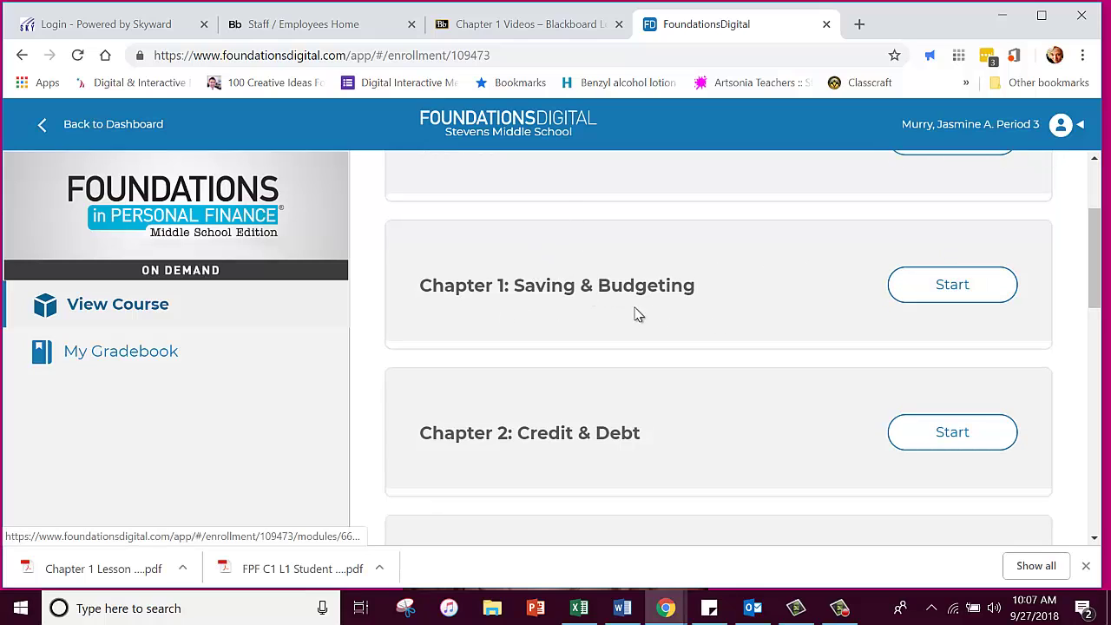
Start Chapter 1: Saving & Budgeting, then return to the Chapter 1 Videos Blackboard tab
click(920, 290)
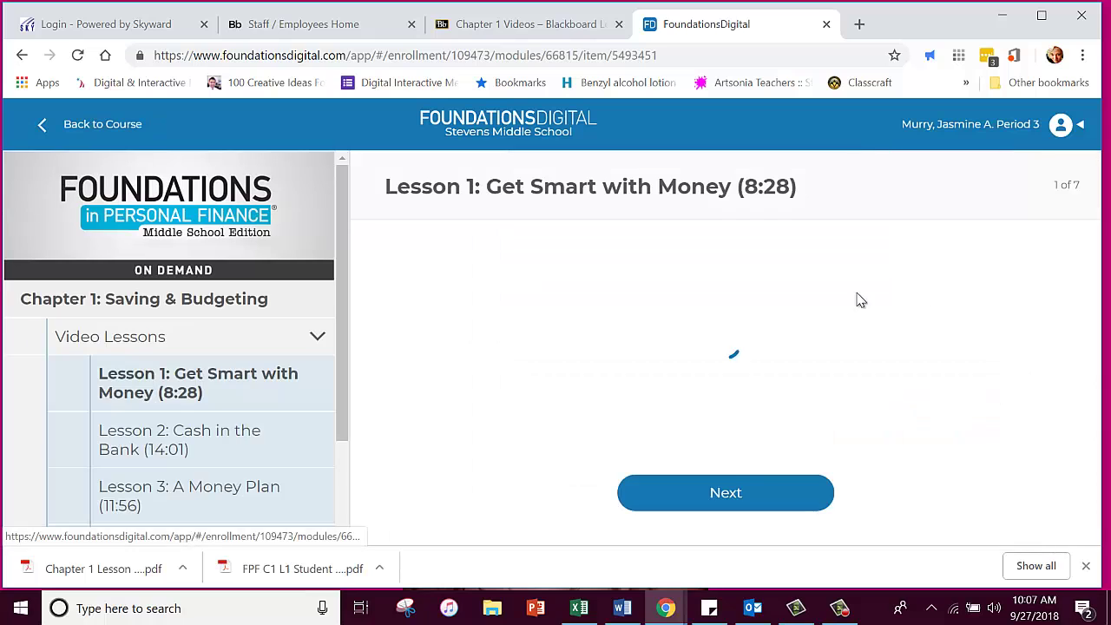
scroll(221, 321, down, 1)
scroll(217, 337, down, 1)
scroll(217, 337, up, 3)
scroll(217, 337, down, 3)
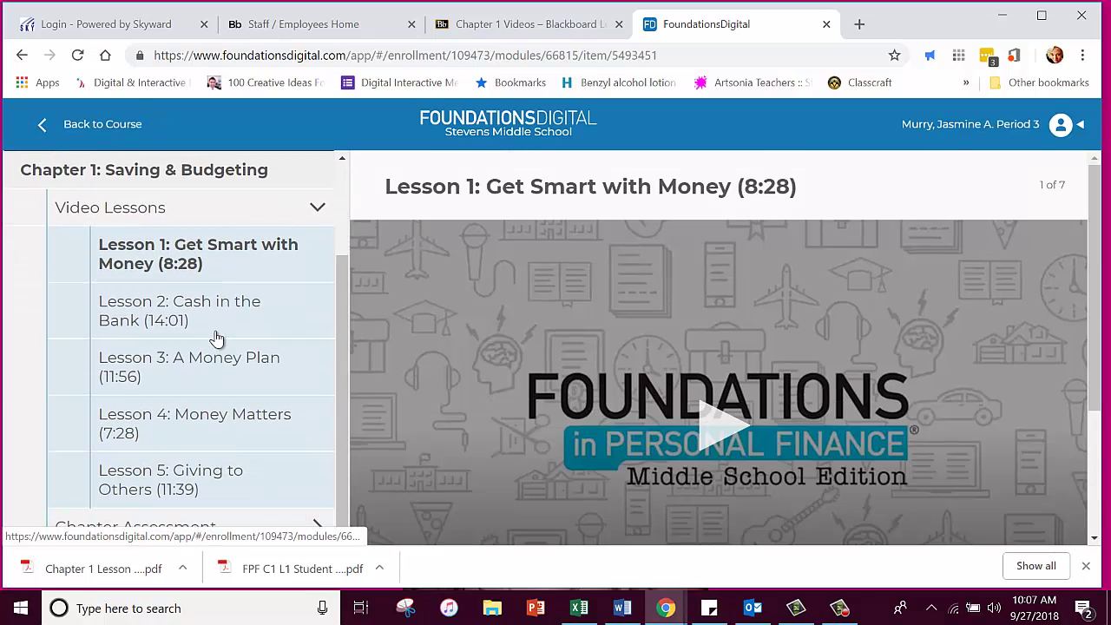
scroll(217, 337, up, 2)
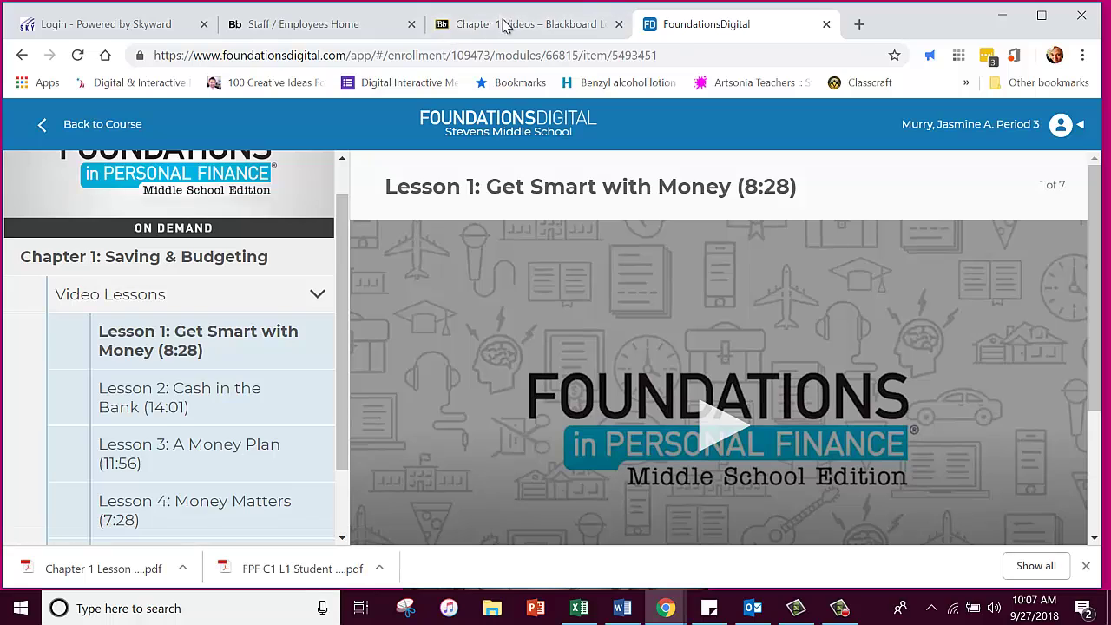
click(508, 26)
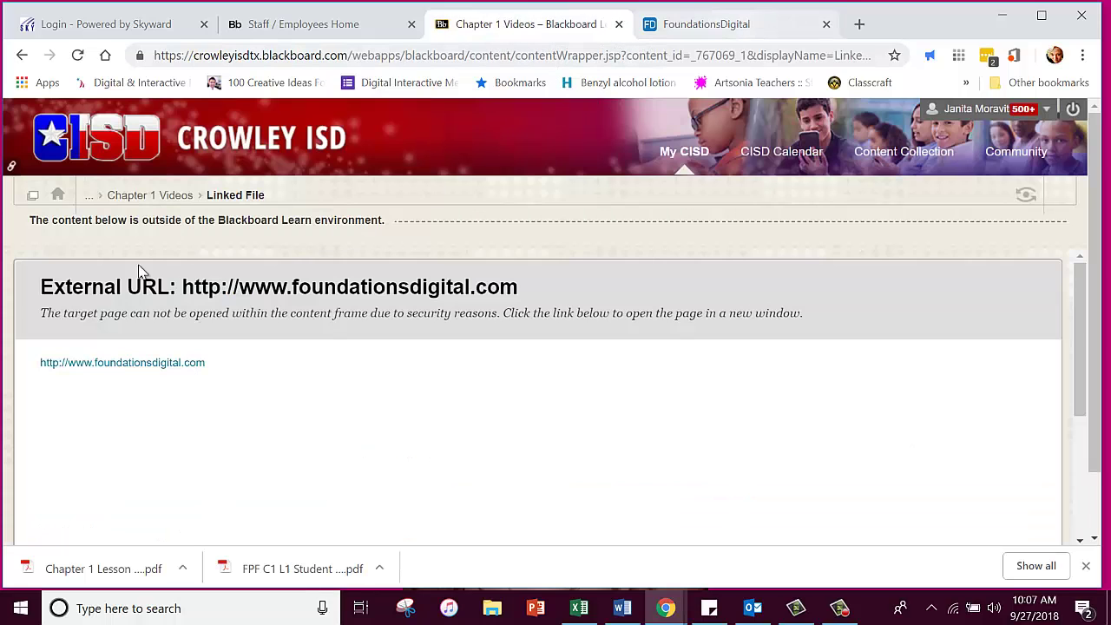
Back in the FPF Chapter 1 list, open FPF C1 L1 Student Text.pdf under FPF C1 L1 Text Review
click(23, 57)
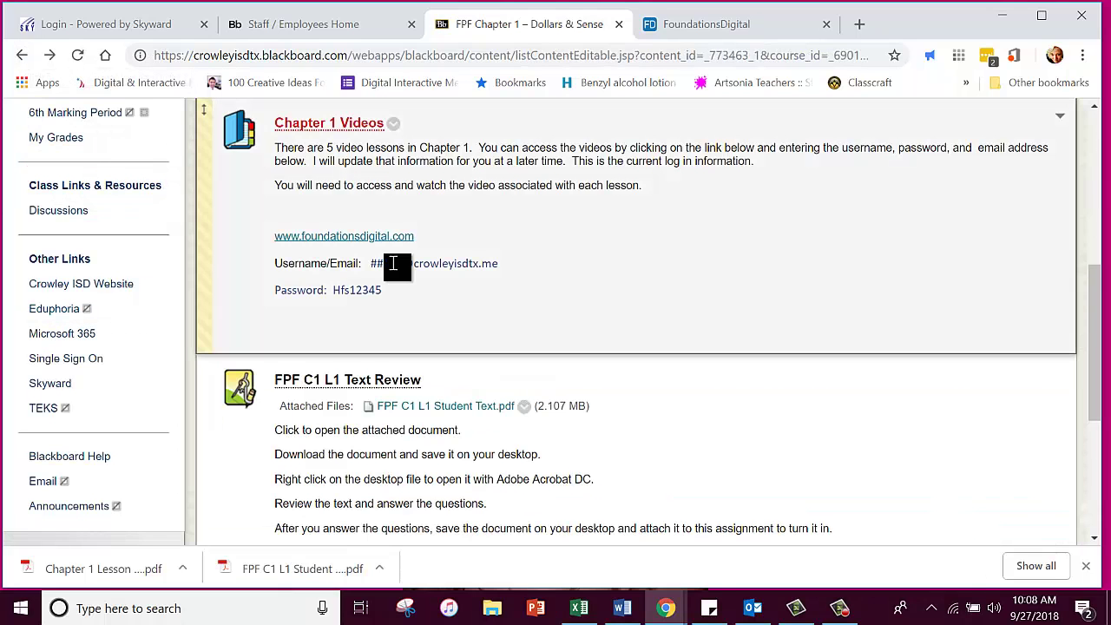
scroll(393, 265, down, 2)
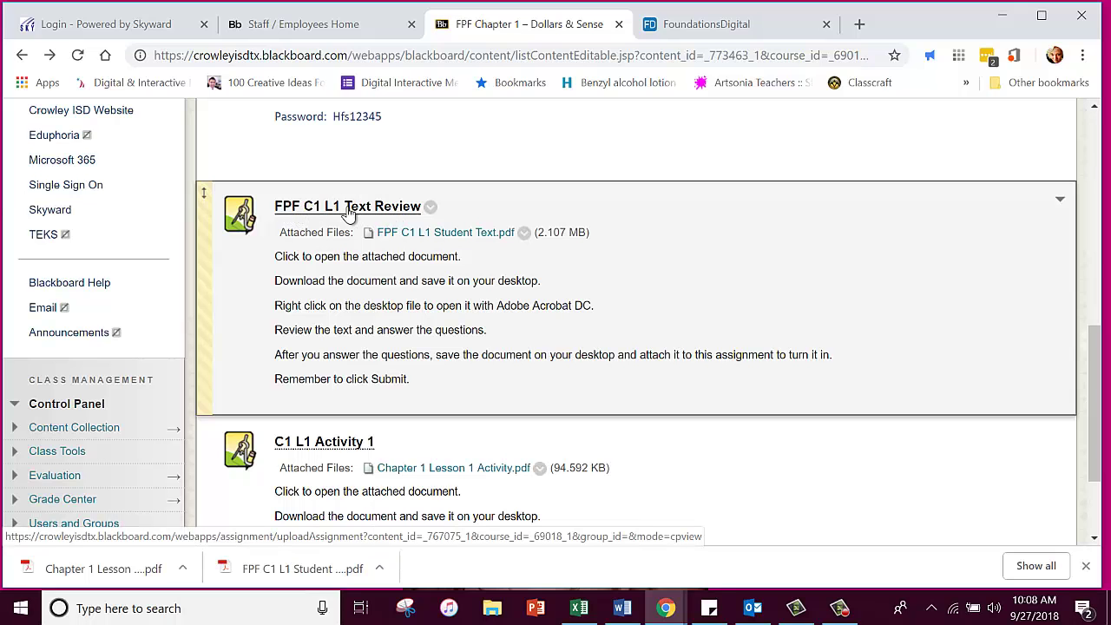
scroll(364, 235, up, 6)
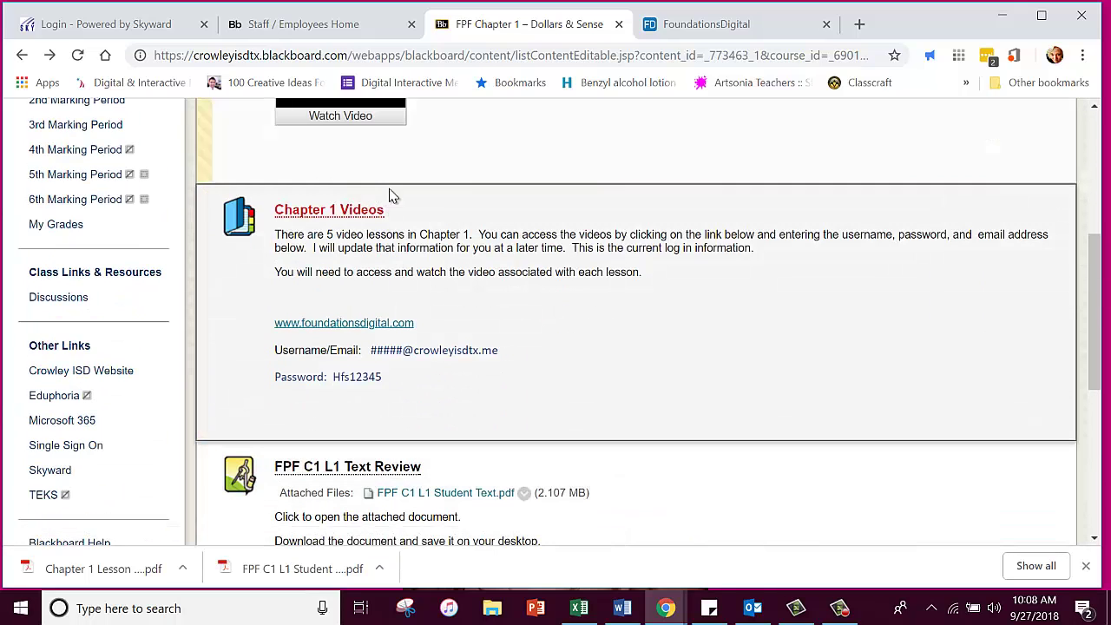
click(342, 217)
click(261, 206)
click(686, 341)
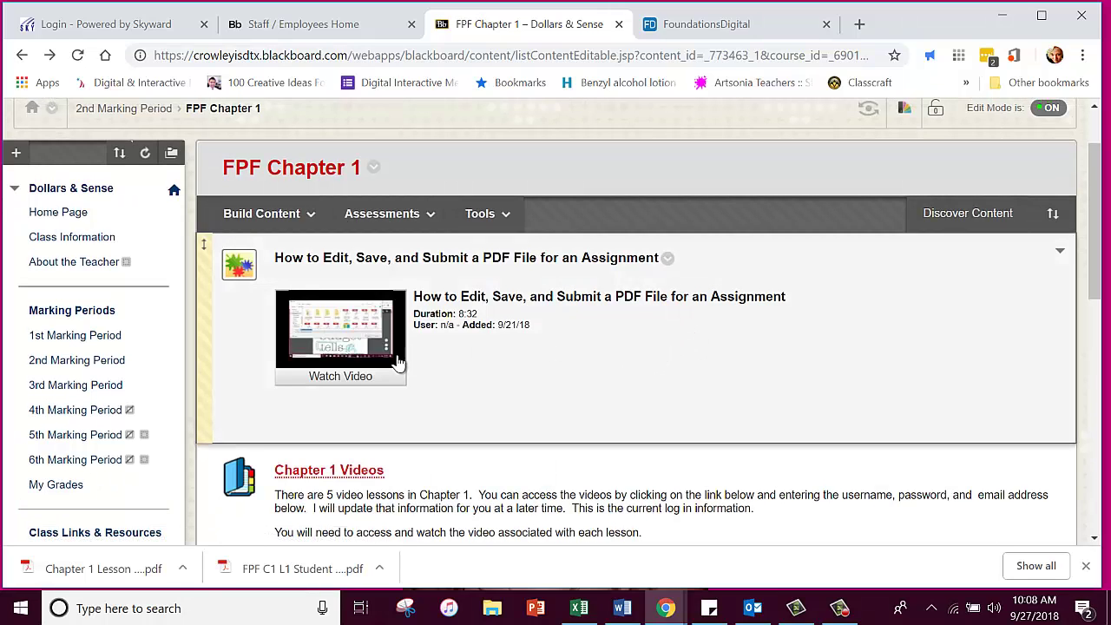
scroll(313, 339, down, 6)
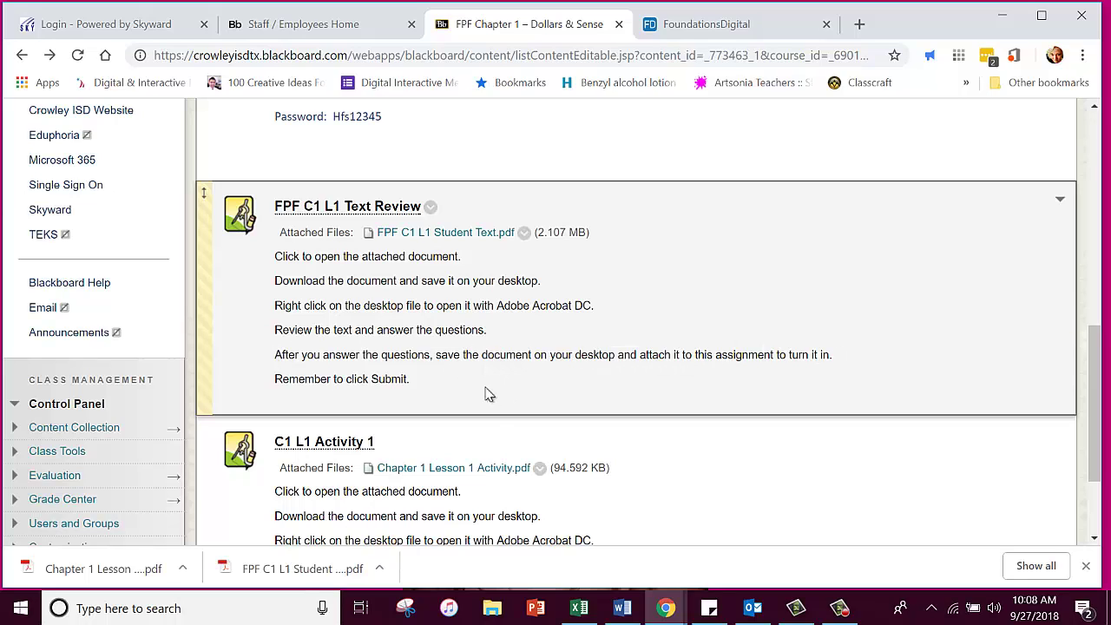
click(435, 236)
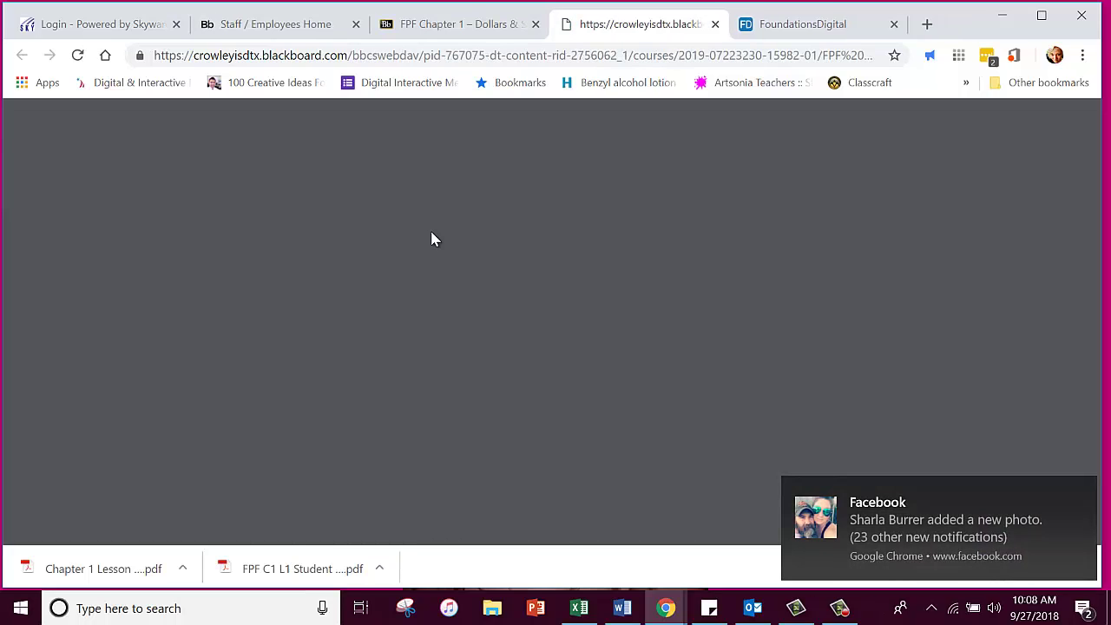